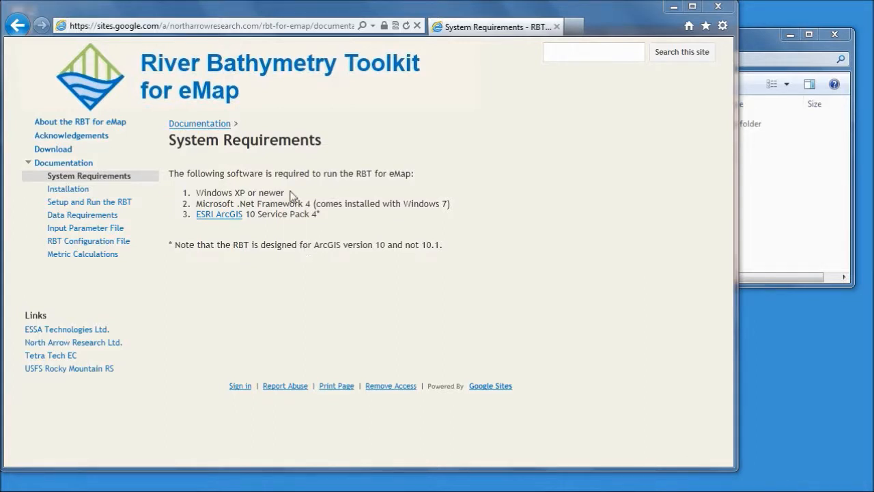
Step: Switch to Programs and Features to check for Microsoft .NET Framework 4, and return to the System Requirements page
mouse_move(401, 490)
mouse_move(496, 486)
click(626, 485)
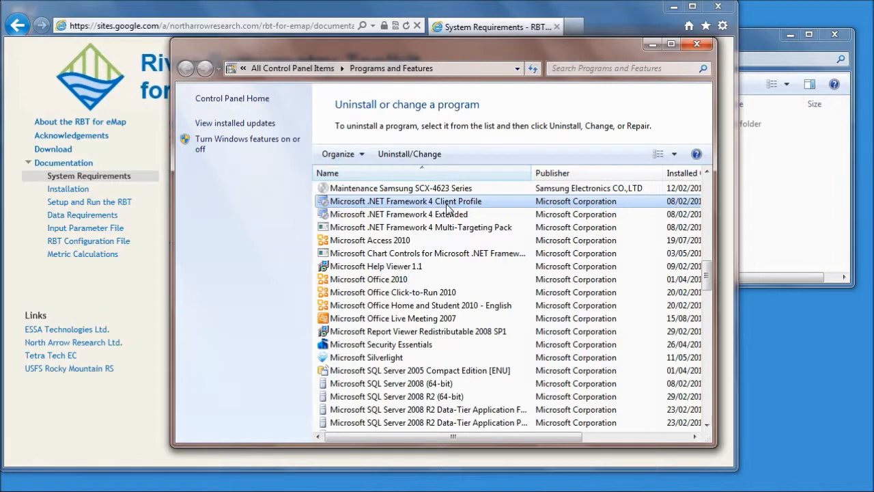
click(139, 427)
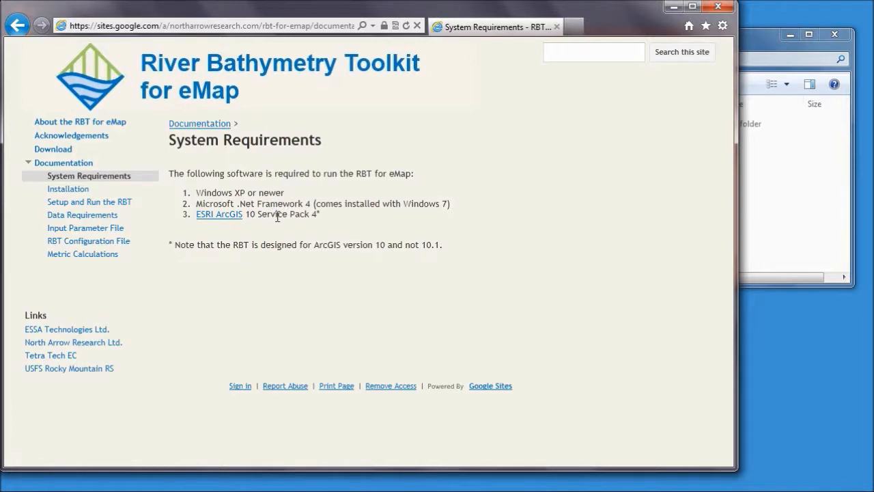
Step: Review the ArcInfo and extension authorizations in ArcGIS Administrator's Availability list, and close it without changes
mouse_move(664, 490)
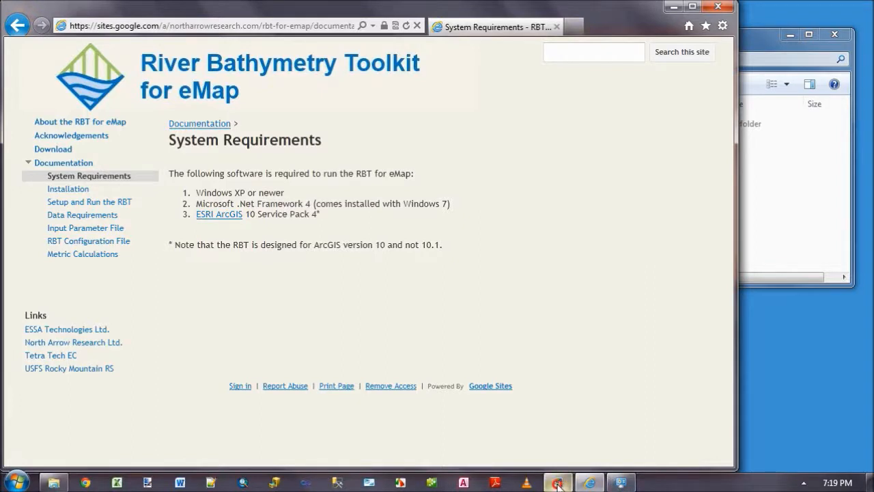
click(558, 483)
click(545, 292)
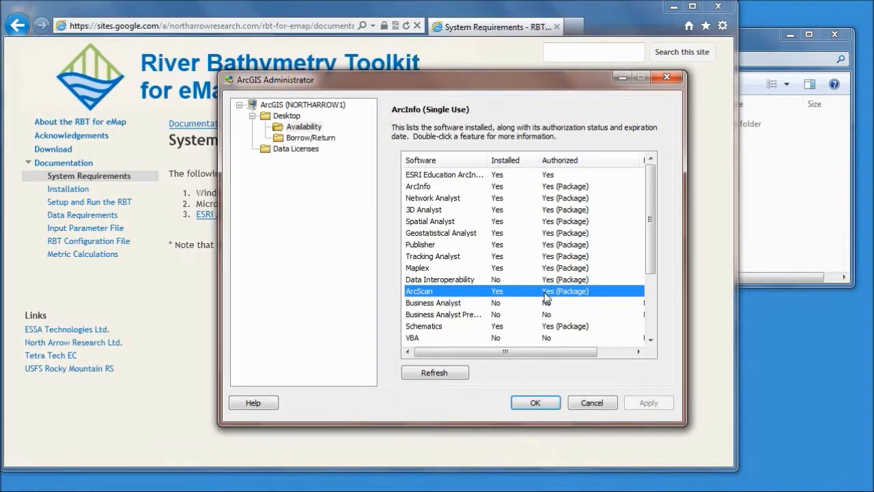
click(424, 187)
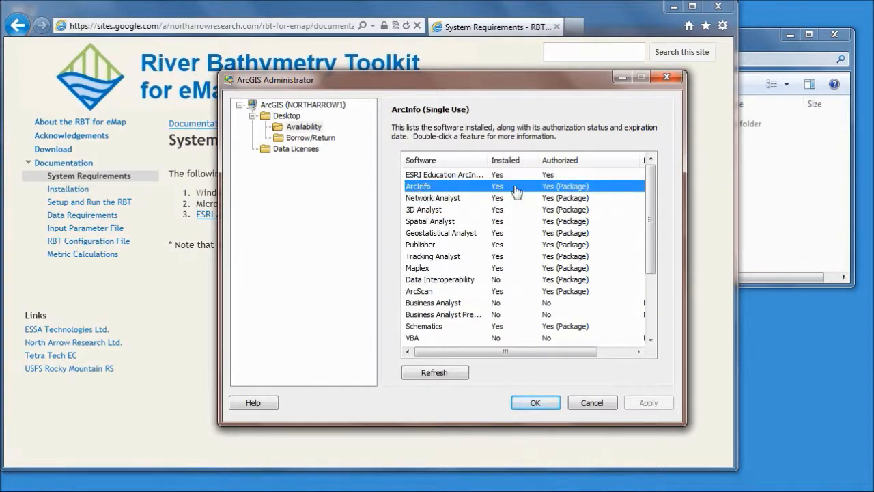
click(482, 233)
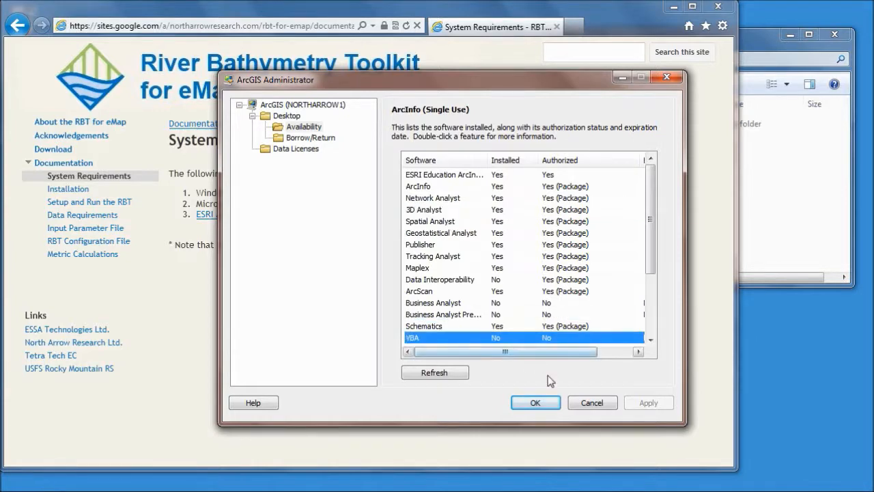
click(591, 403)
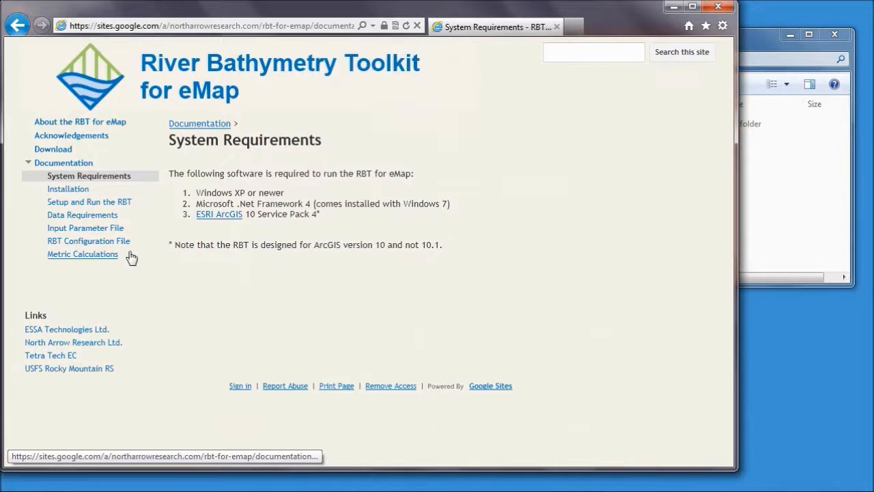
Step: Start downloading RBT Console 2.5.0 from the site's Download page, choosing to save it to a specified location
click(60, 152)
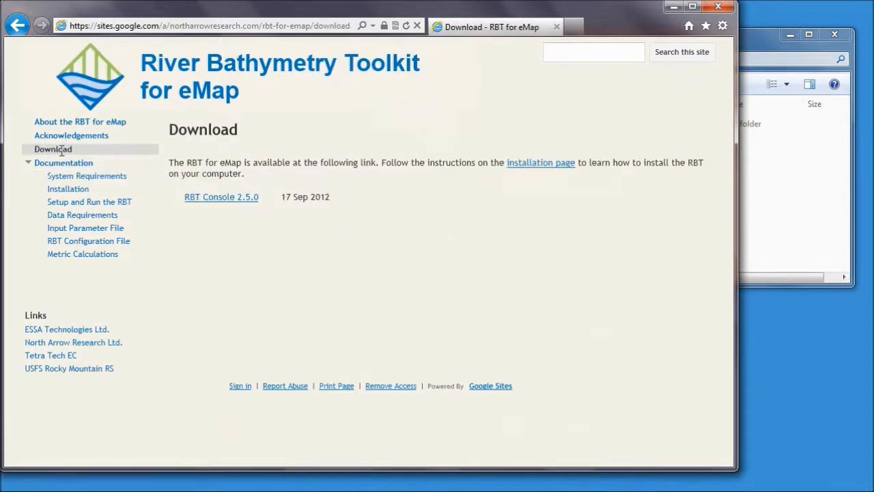
click(201, 198)
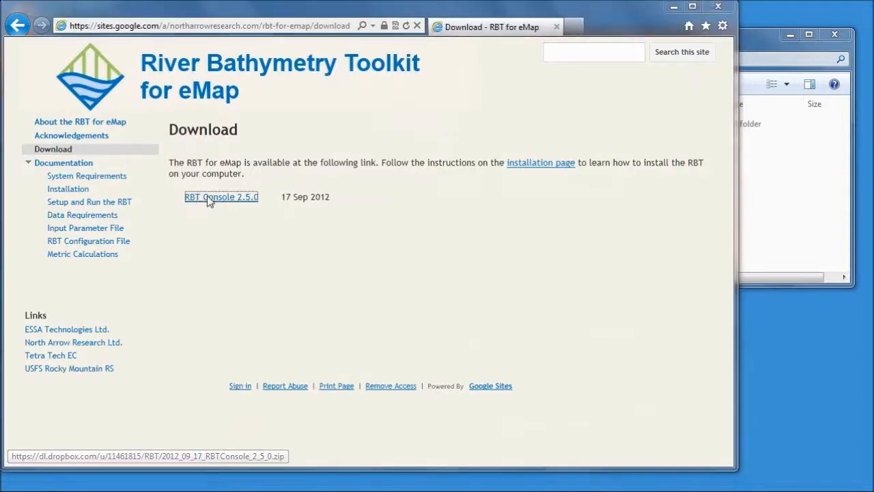
click(325, 292)
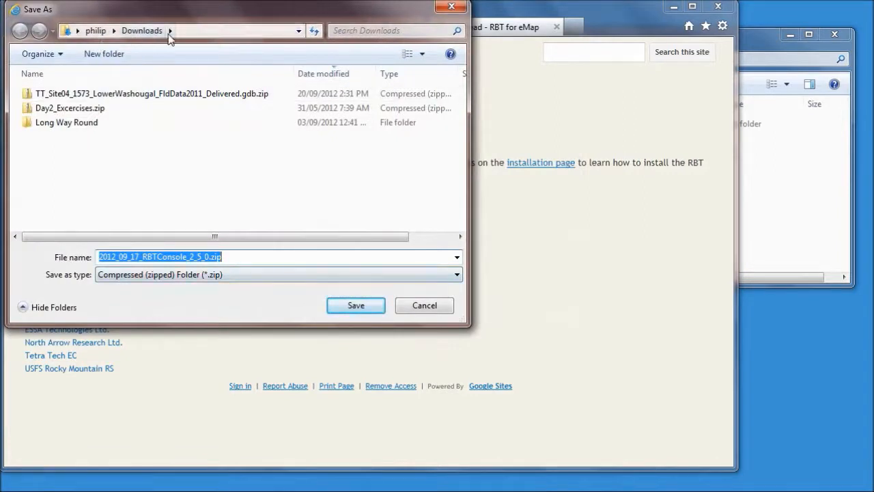
click(186, 26)
text(c:temp)
key(Return)
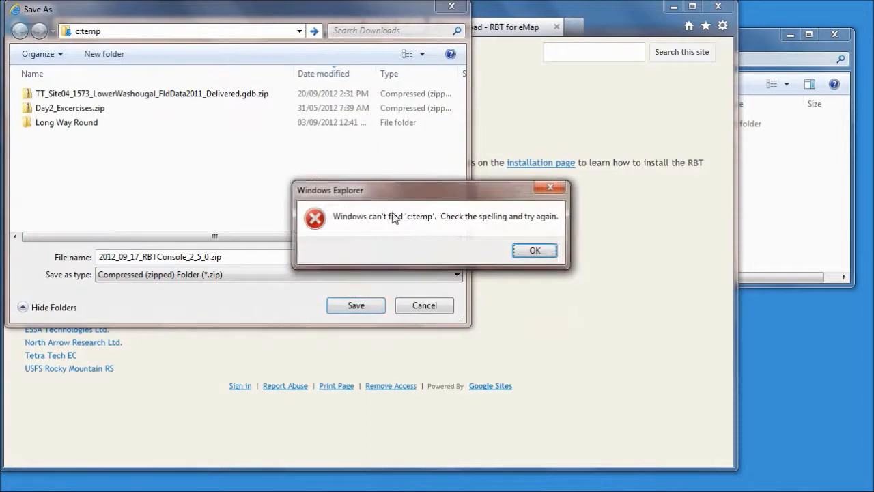
click(535, 249)
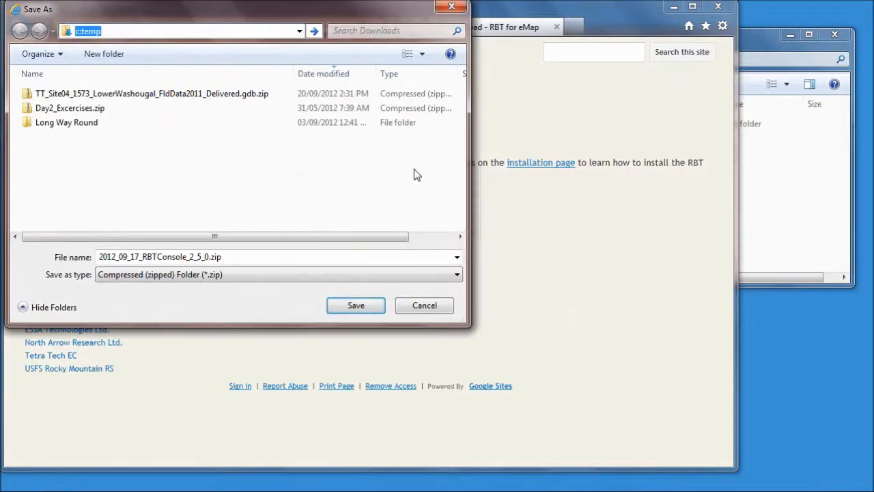
Step: Set the save location to c:\temp and save 2012_09_17_RBTConsole_2_5_0.zip there
text(c:	emp)
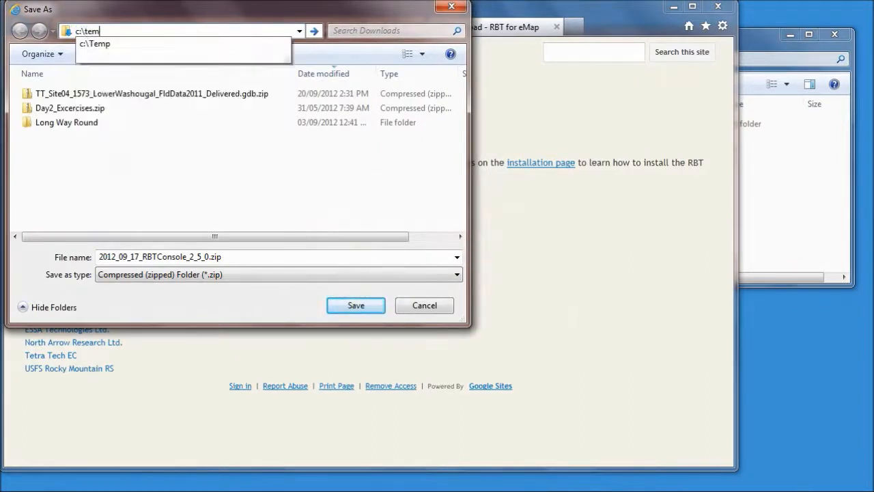
key(Return)
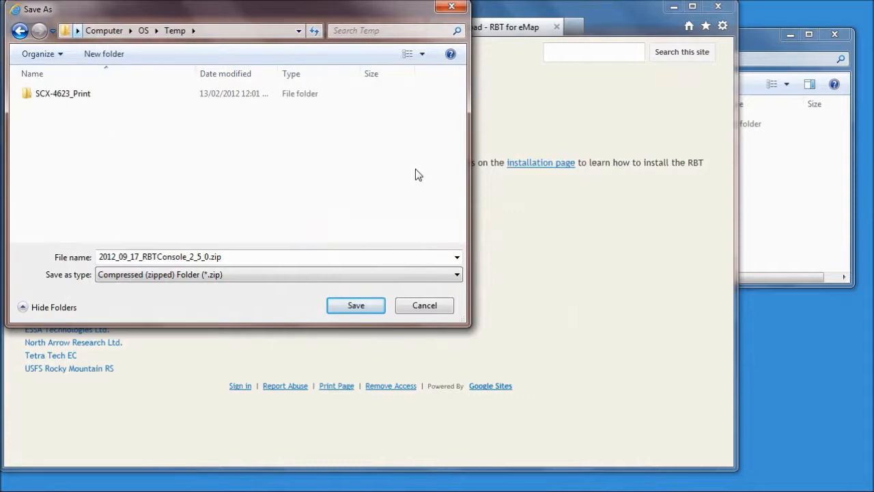
click(333, 308)
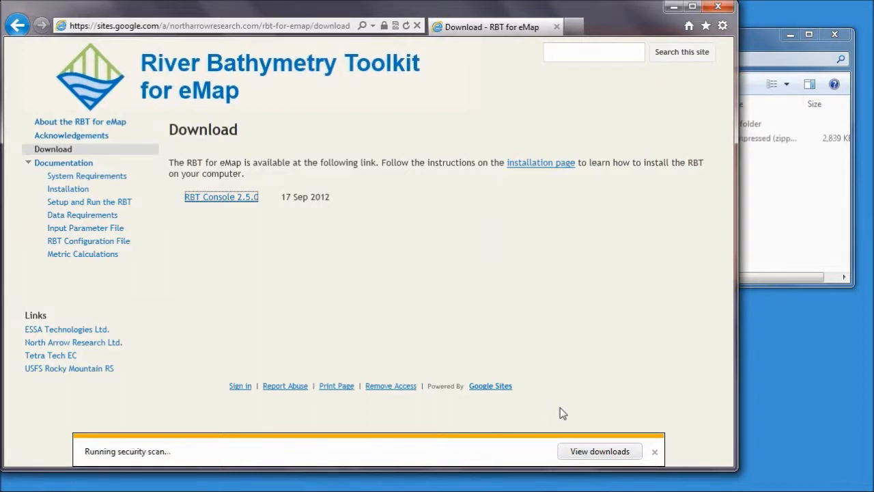
Step: Extract 2012_09_17_RBTConsole_2_5_0.zip directly into the Temp folder with 7-Zip, and enlarge the folder window to show all files
click(770, 203)
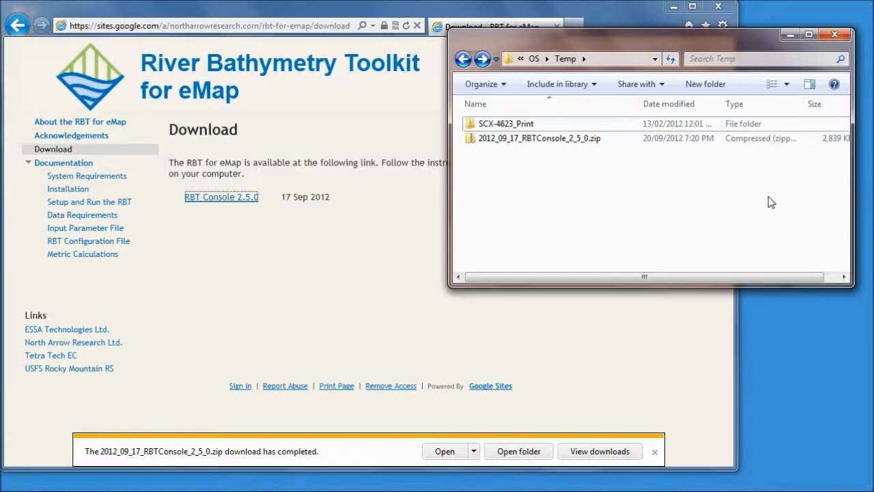
click(492, 144)
right_click(488, 140)
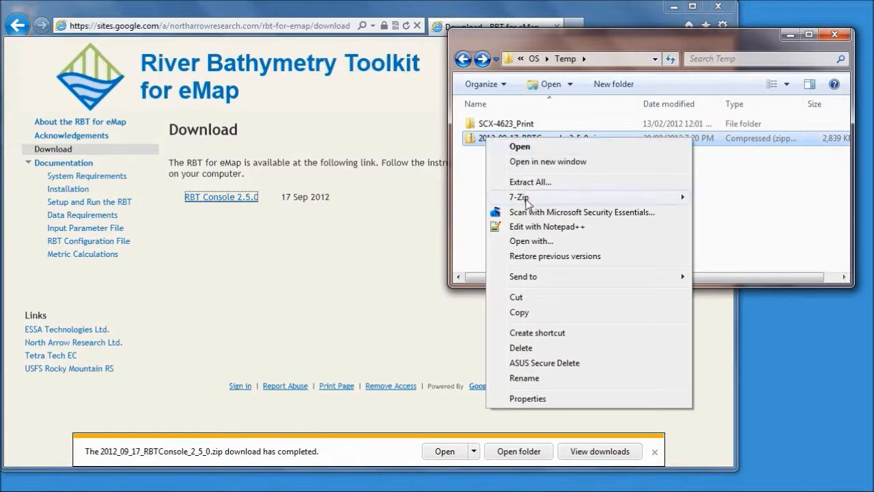
mouse_move(524, 199)
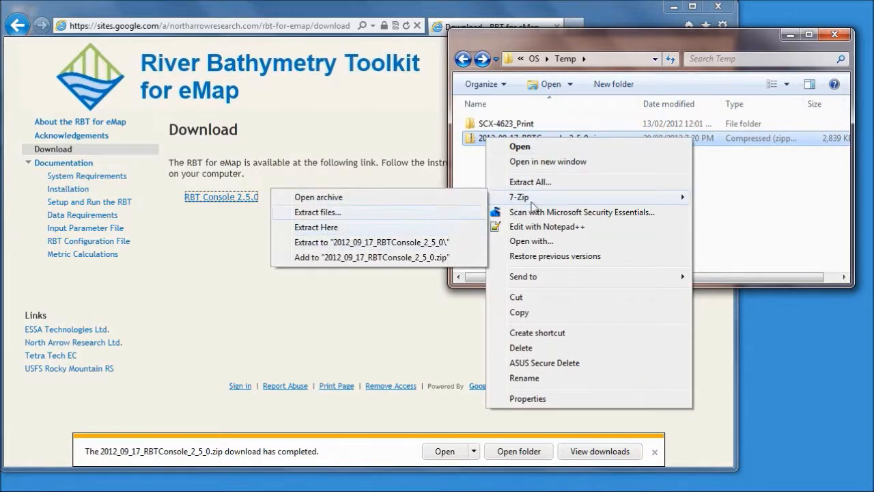
click(390, 227)
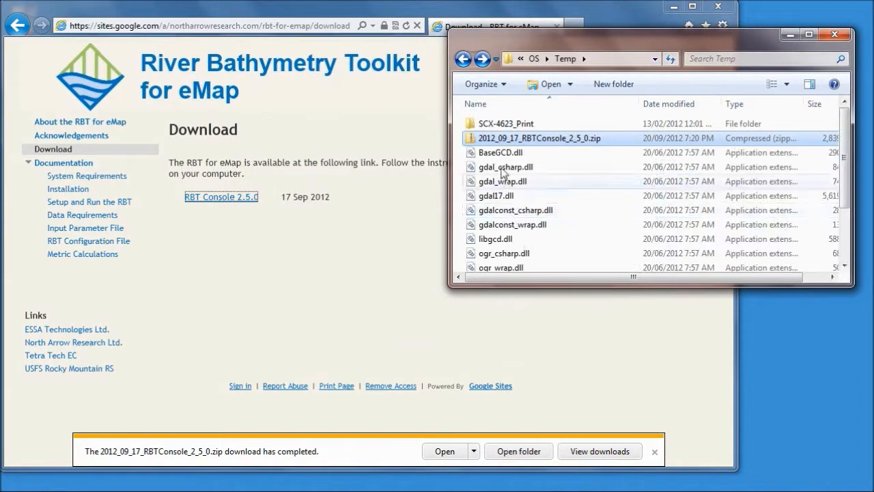
drag(460, 286, 467, 390)
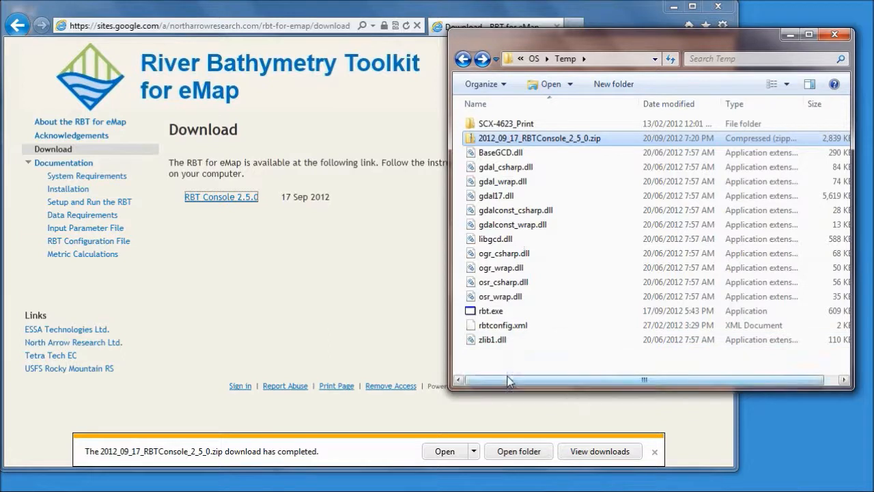
mouse_move(527, 323)
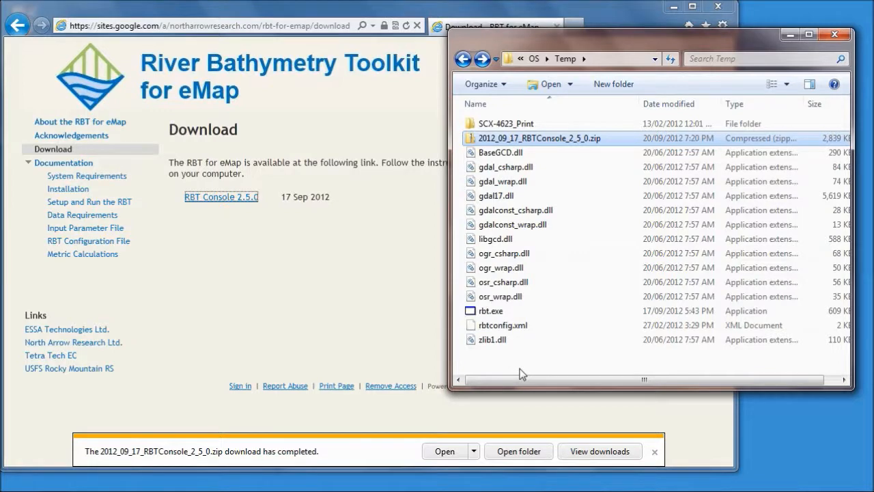
Step: Open a command prompt and change its working directory to C:\Temp, using the path from the folder window
key(super)
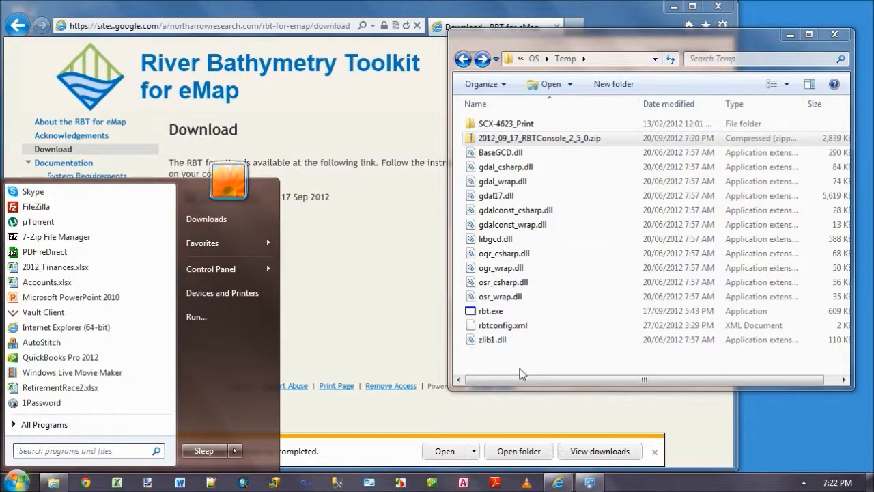
text(cmd)
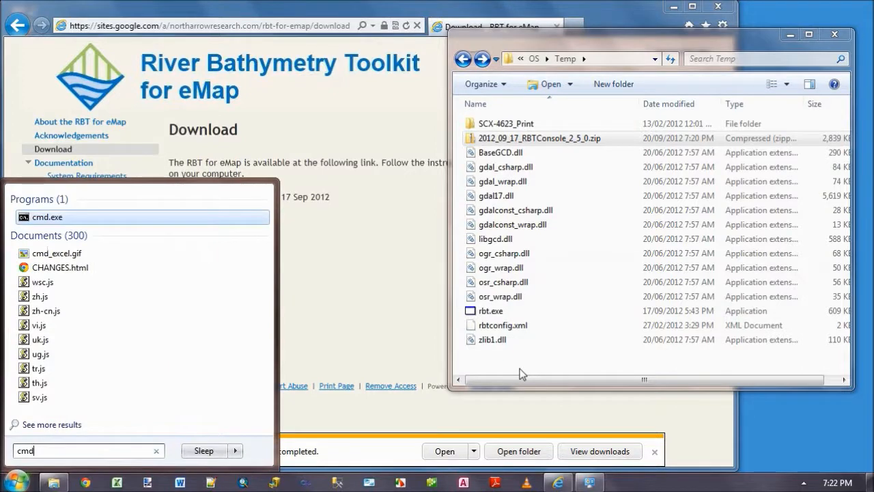
key(Return)
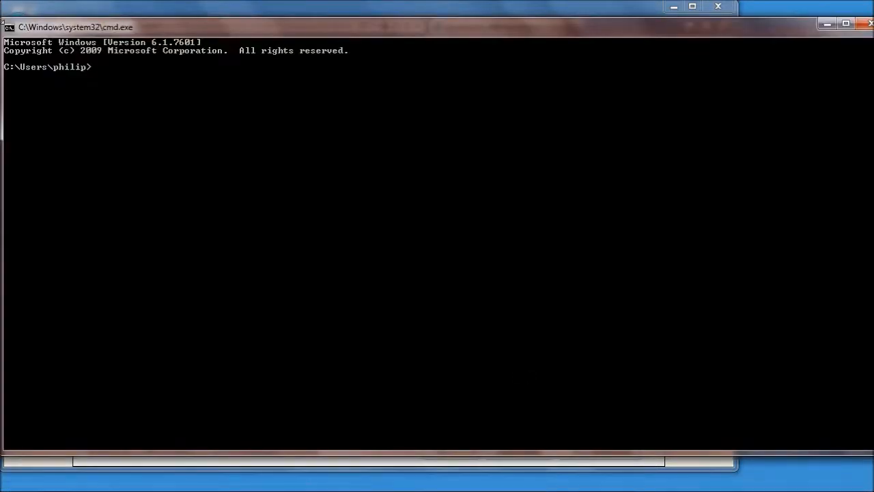
drag(2, 23, 69, 108)
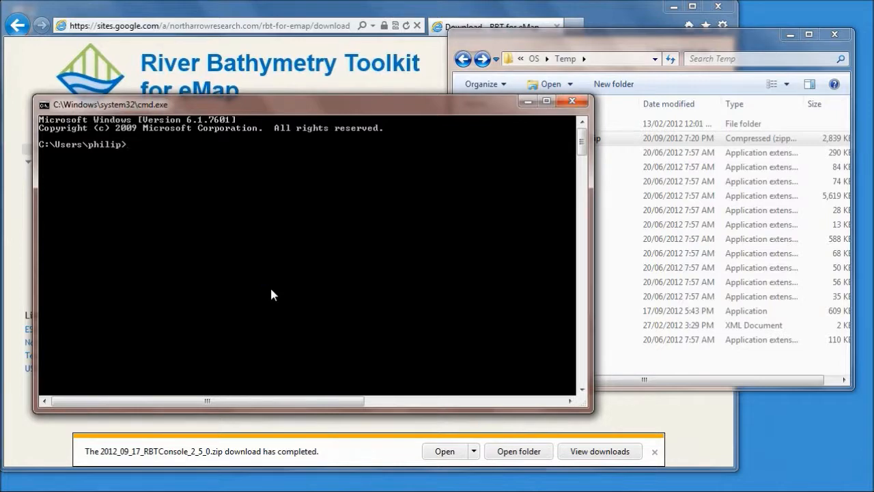
text(cd)
drag(510, 60, 310, 166)
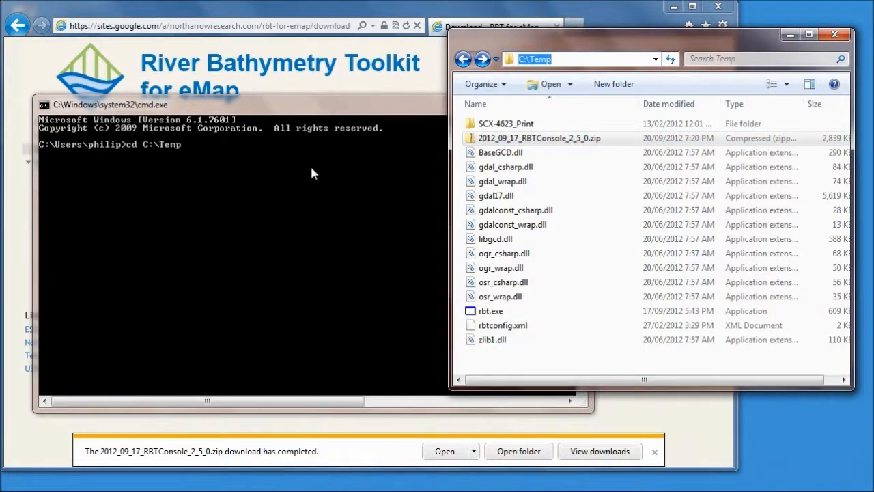
click(307, 110)
key(Return)
Step: List the contents of C:\Temp with dir and run rbt without any arguments
text(dir)
key(Return)
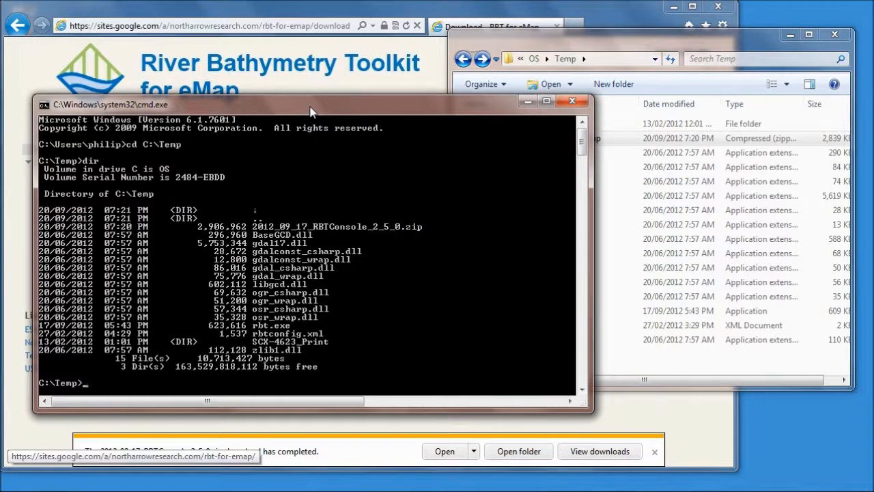
text(rbt)
key(Return)
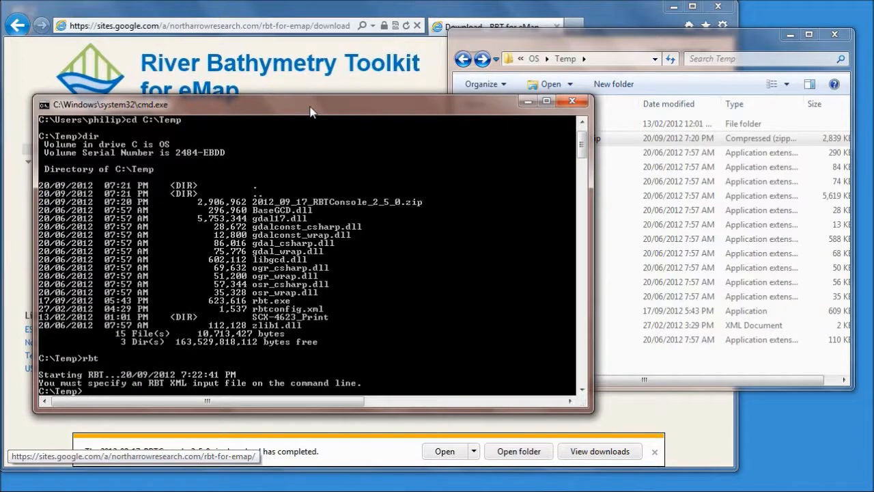